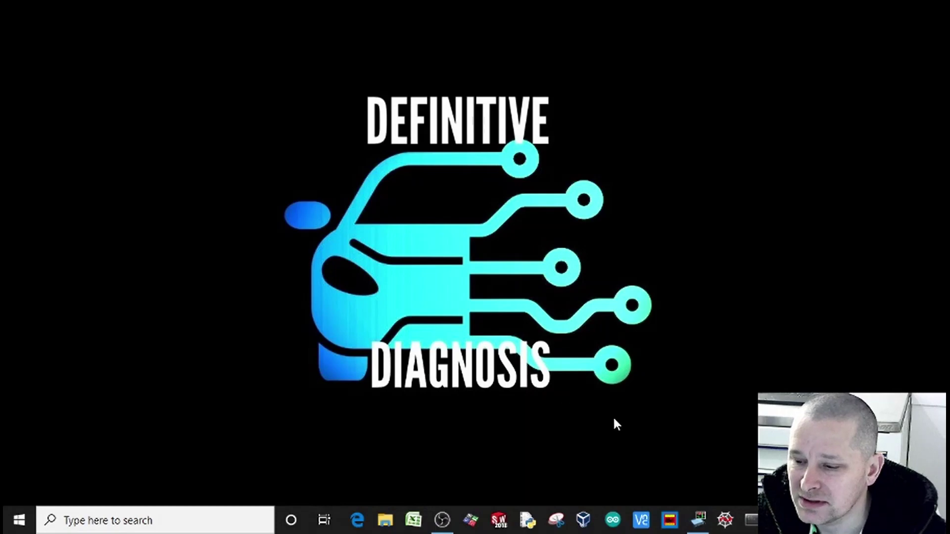
Restore PicoScope and load the Automotive > Communication Networks > CAN L & H preset test.
click(698, 523)
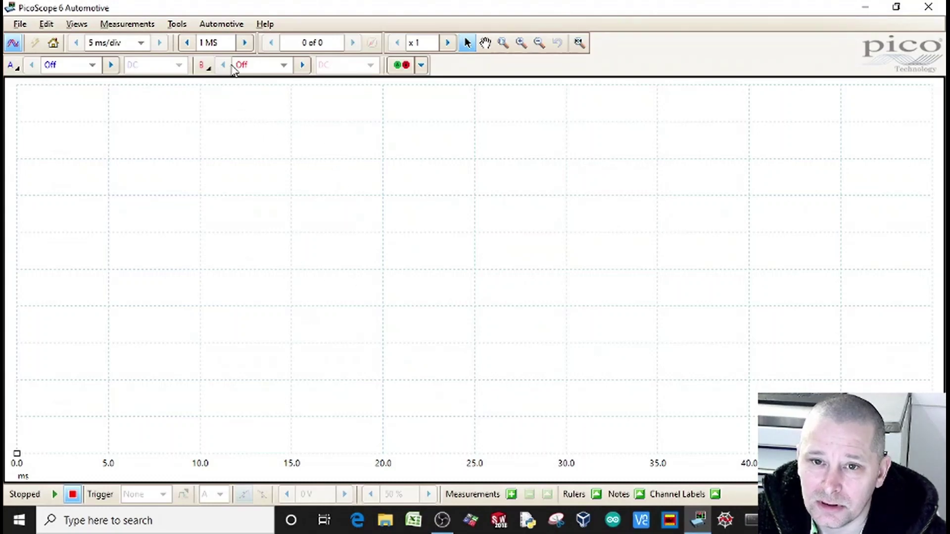
click(221, 27)
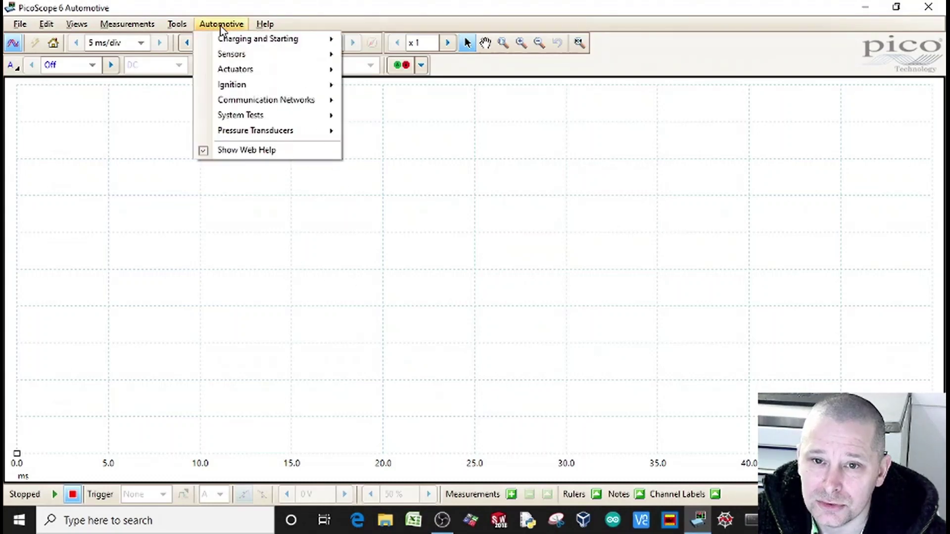
mouse_move(266, 99)
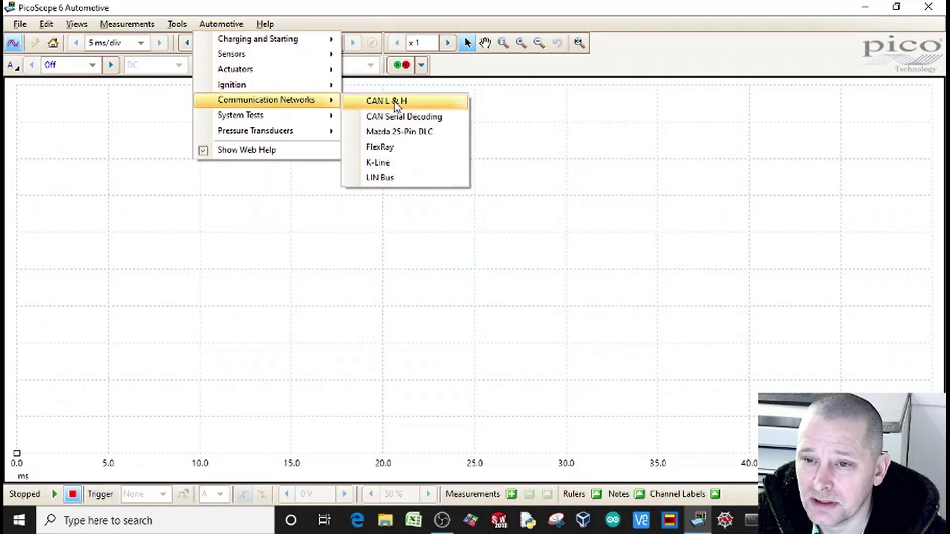
click(397, 106)
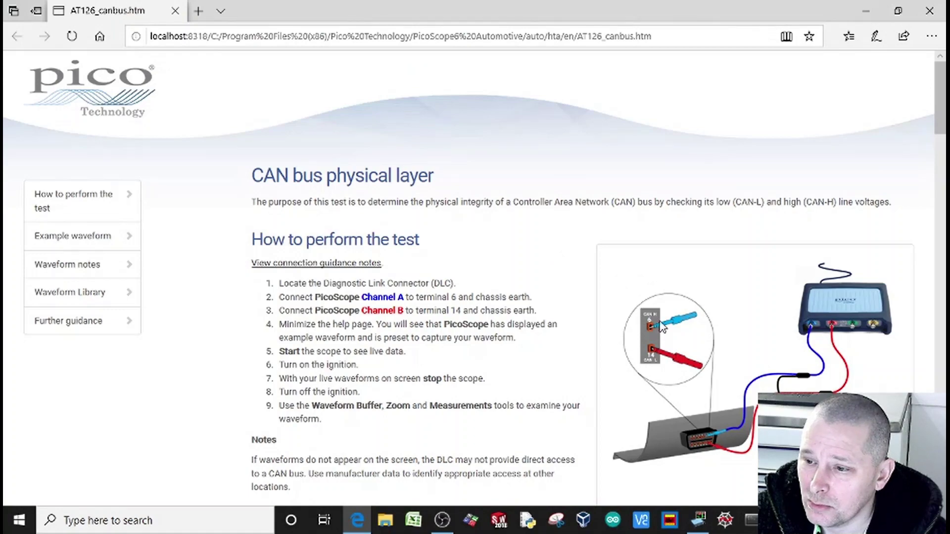
scroll(645, 363, down, 1)
scroll(401, 334, down, 2)
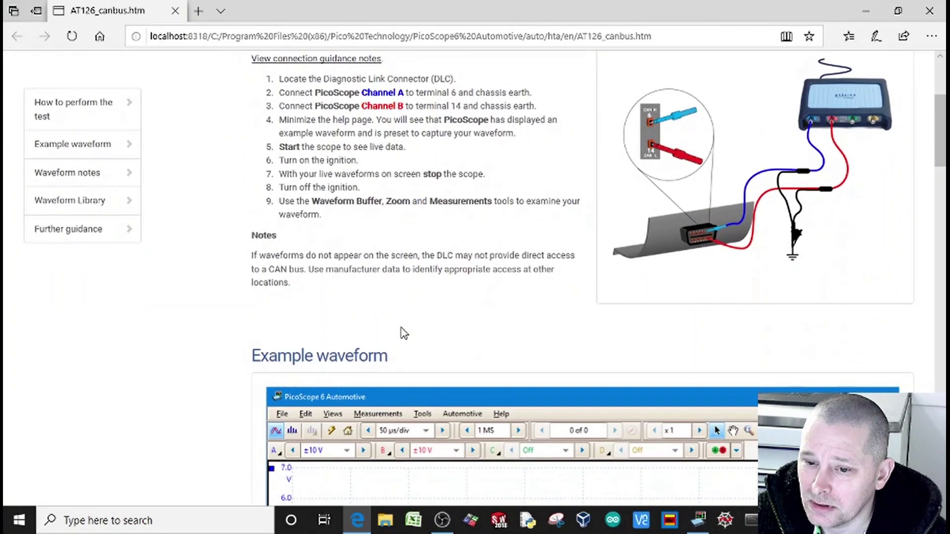
scroll(402, 334, down, 3)
scroll(404, 329, down, 5)
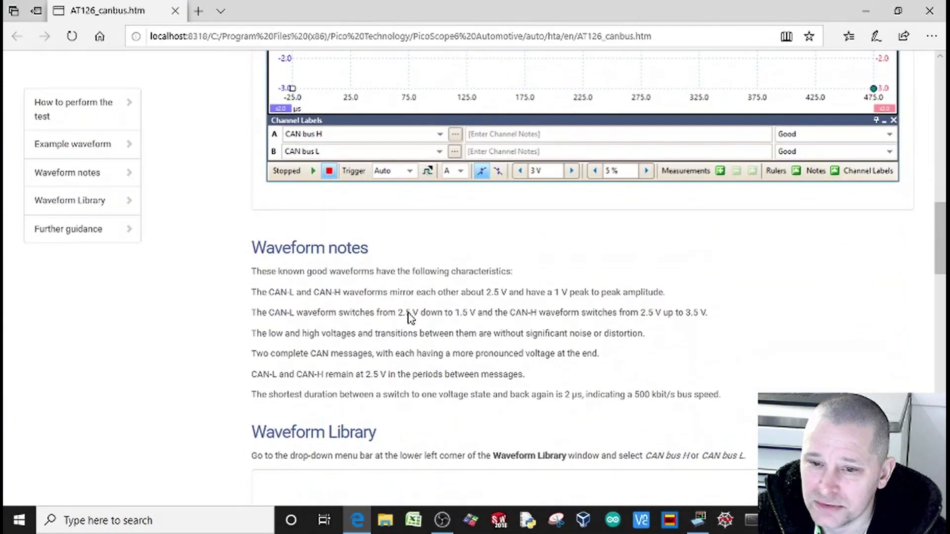
scroll(361, 346, down, 2)
scroll(361, 346, down, 2)
scroll(361, 346, up, 3)
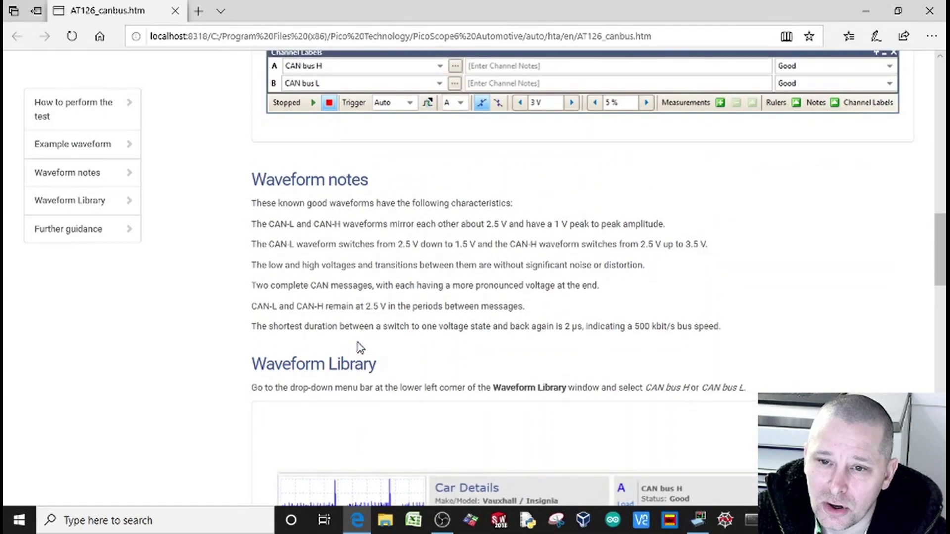
scroll(360, 348, up, 3)
scroll(360, 347, up, 3)
scroll(360, 348, up, 3)
scroll(360, 347, up, 3)
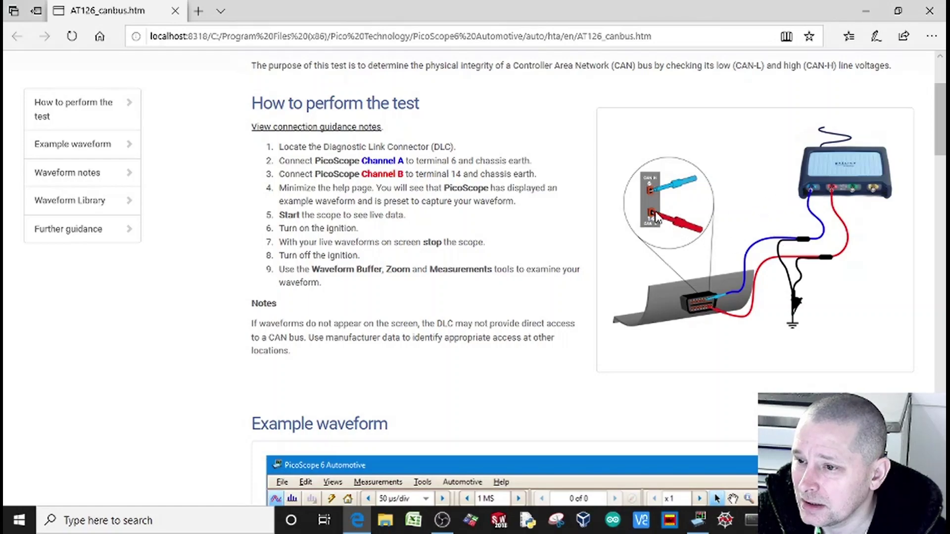
Close the help page, start live capture, and set the CAN-H trigger to about 3.47 V.
click(927, 11)
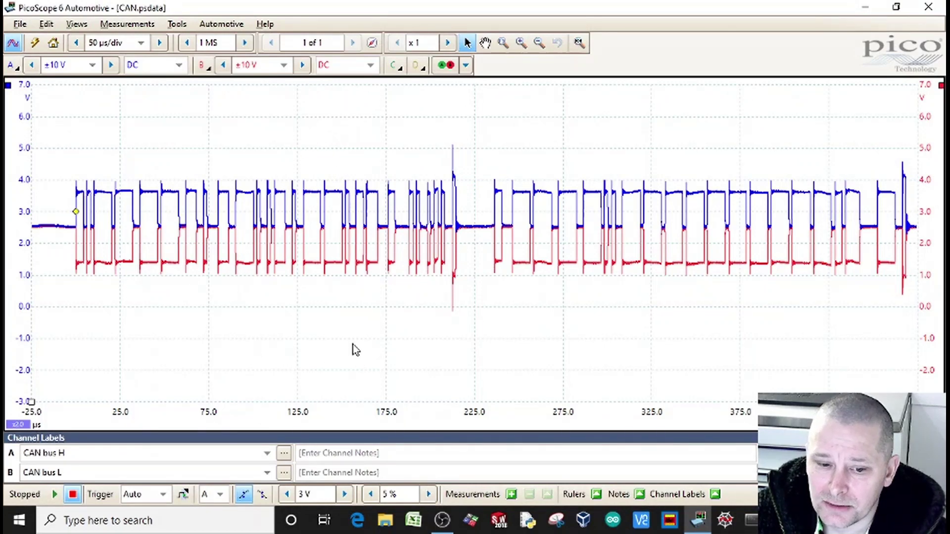
click(55, 495)
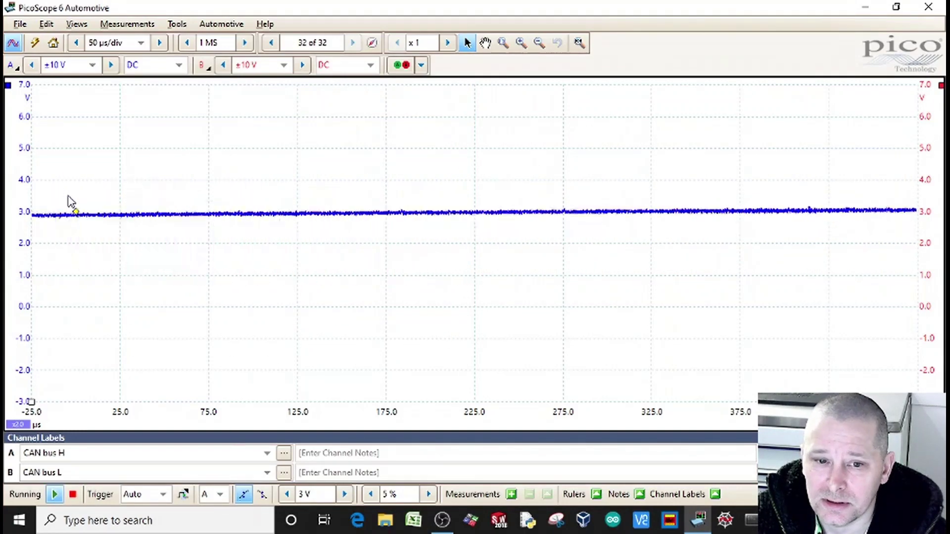
drag(76, 214, 178, 209)
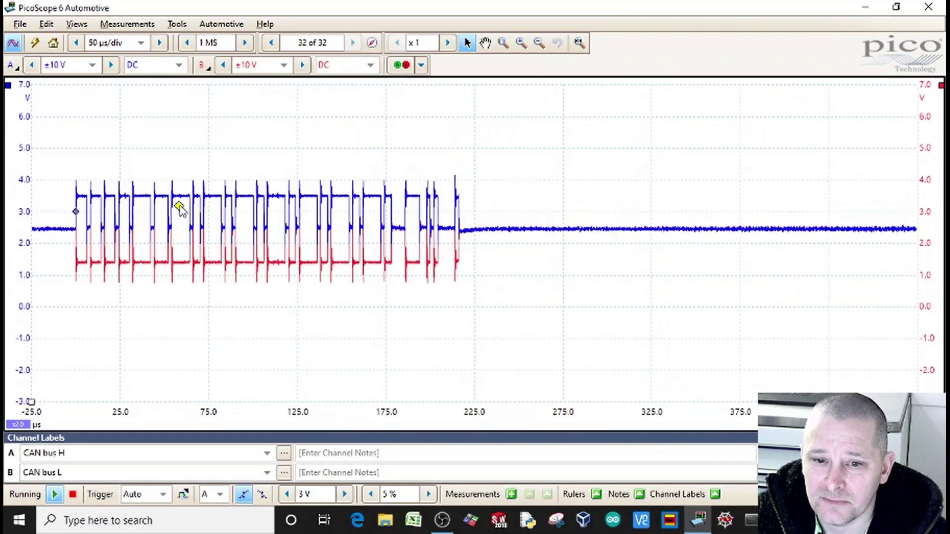
drag(178, 210, 180, 209)
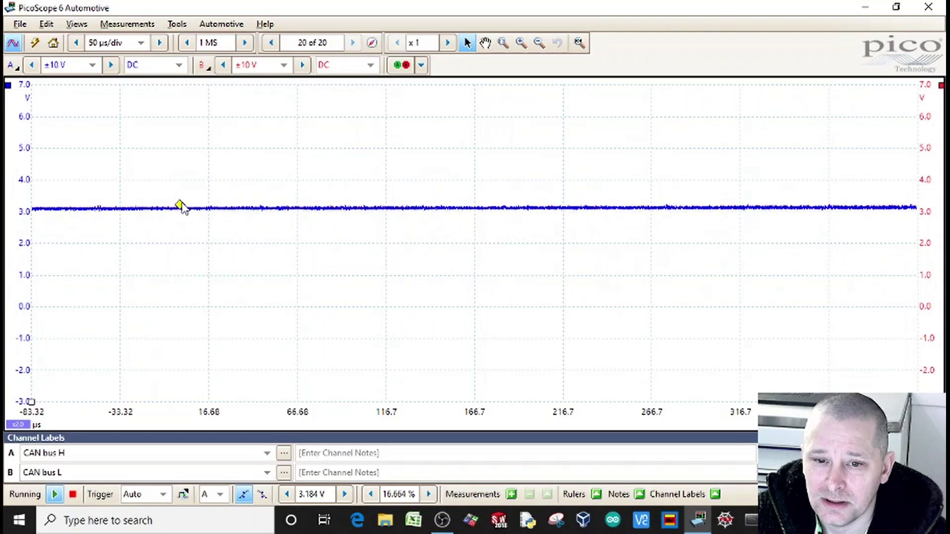
drag(185, 199, 185, 199)
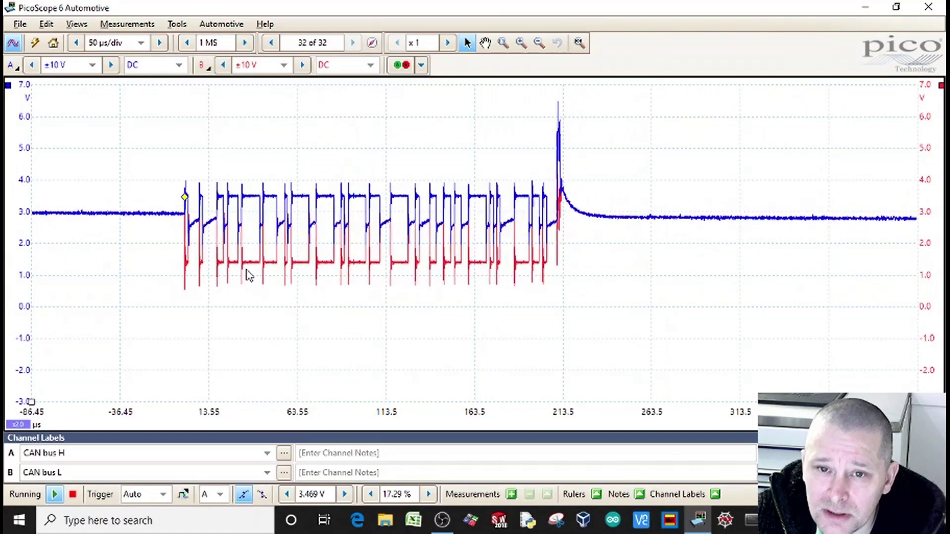
Enable the built-in A - B math channel under Tools > Math Channels.
click(178, 26)
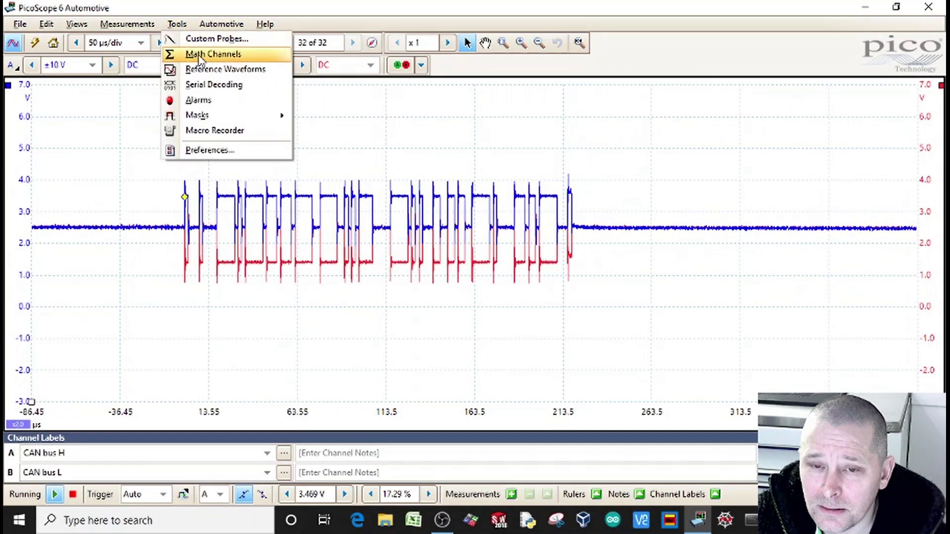
click(213, 54)
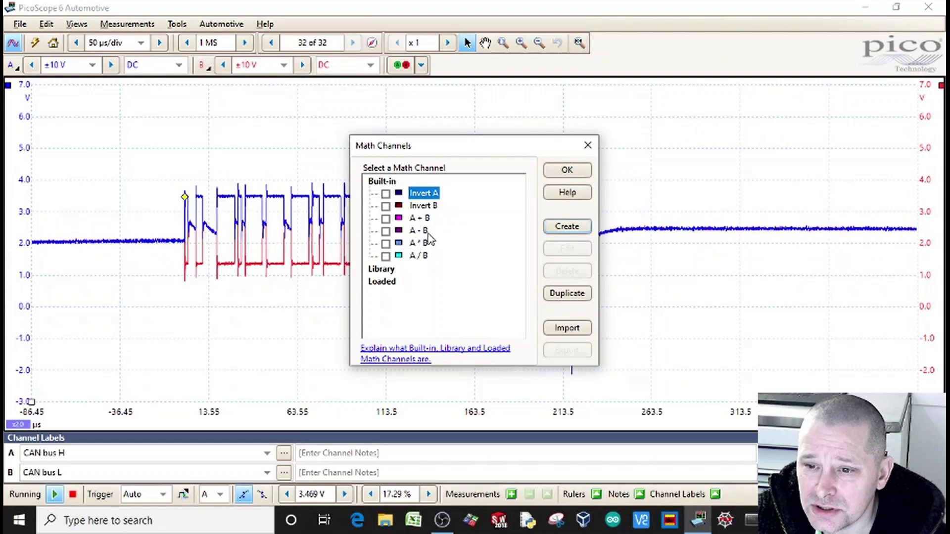
click(386, 231)
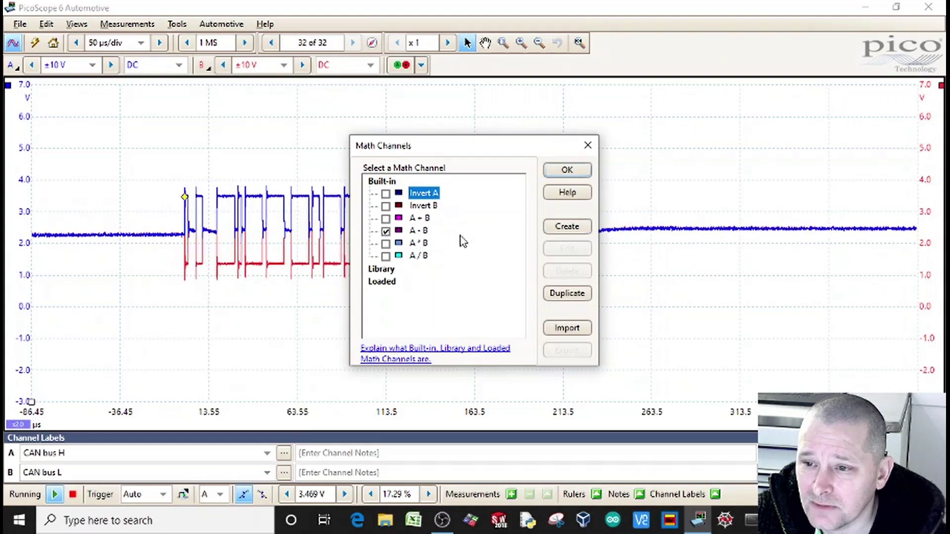
click(564, 175)
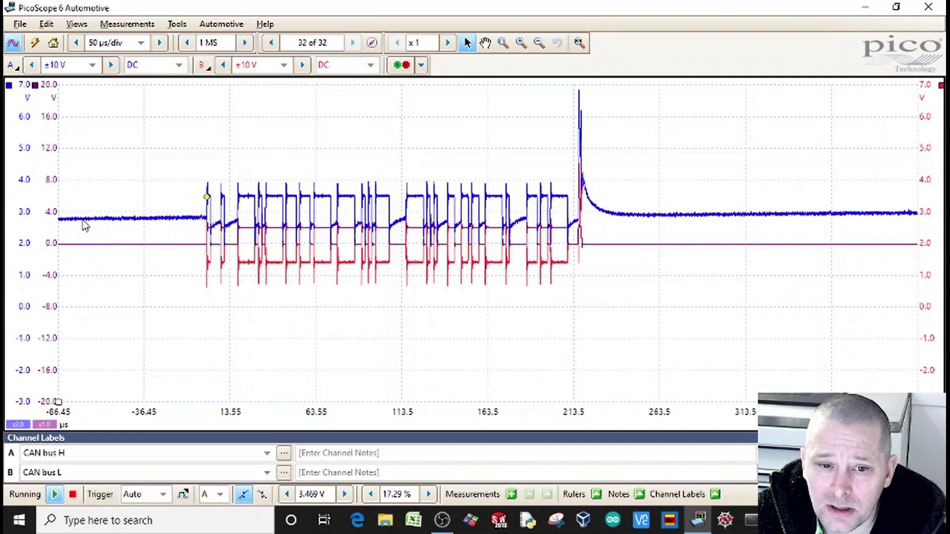
Raise channels A and B so CAN-H and CAN-L overlap, placing A - B beneath.
drag(53, 223, 47, 316)
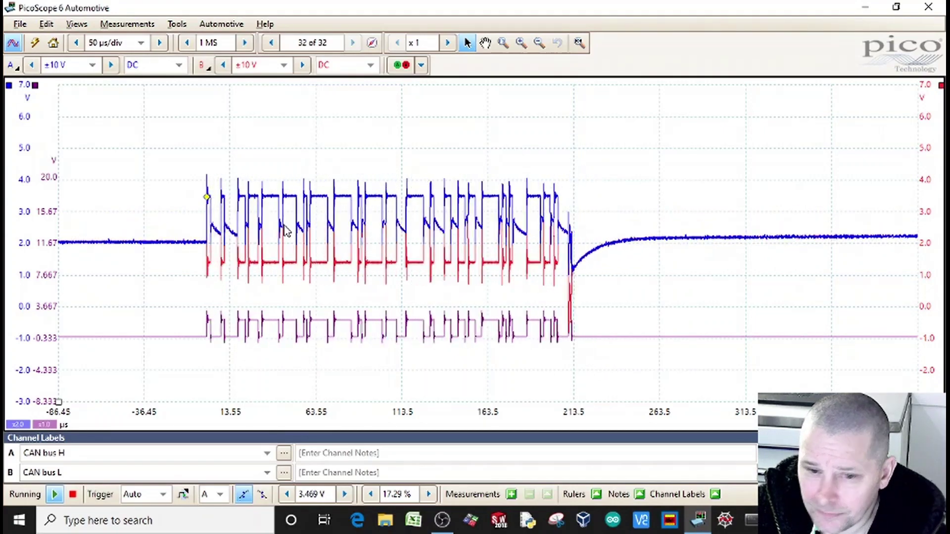
drag(24, 235, 29, 151)
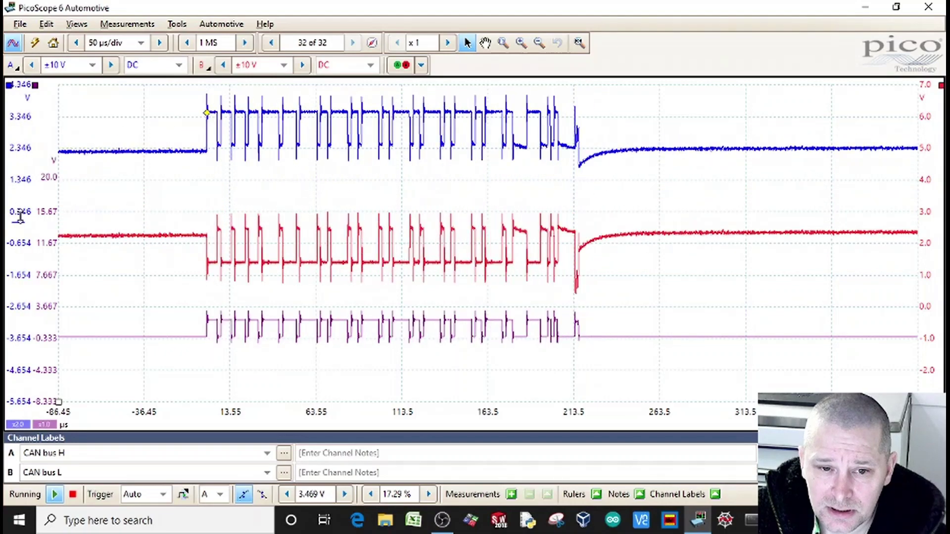
drag(928, 232, 918, 146)
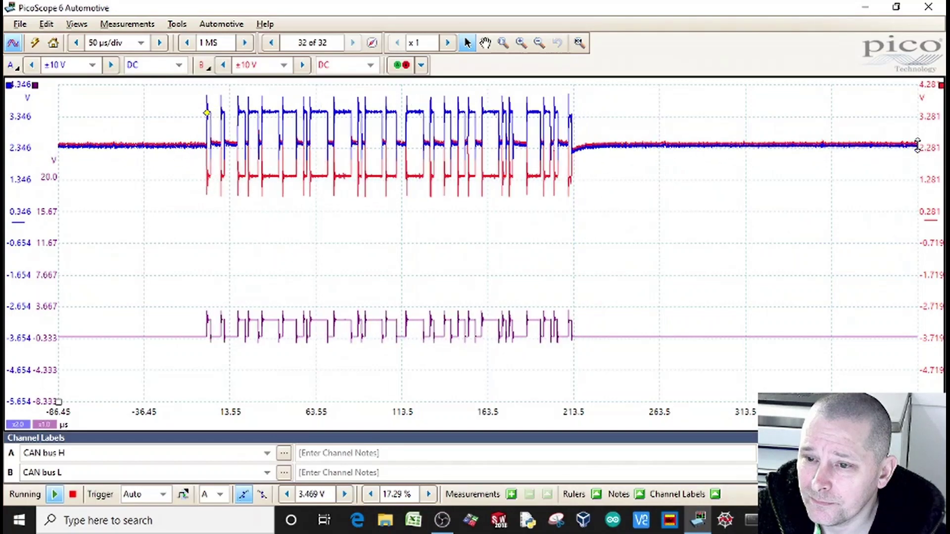
drag(48, 298, 61, 232)
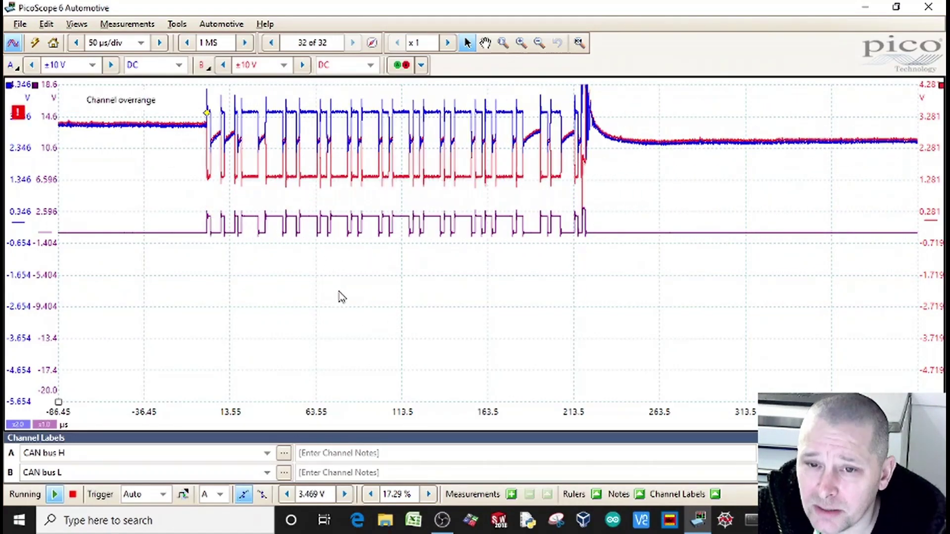
Create a CAN serial decoder with the A - B math channel as data source.
click(178, 25)
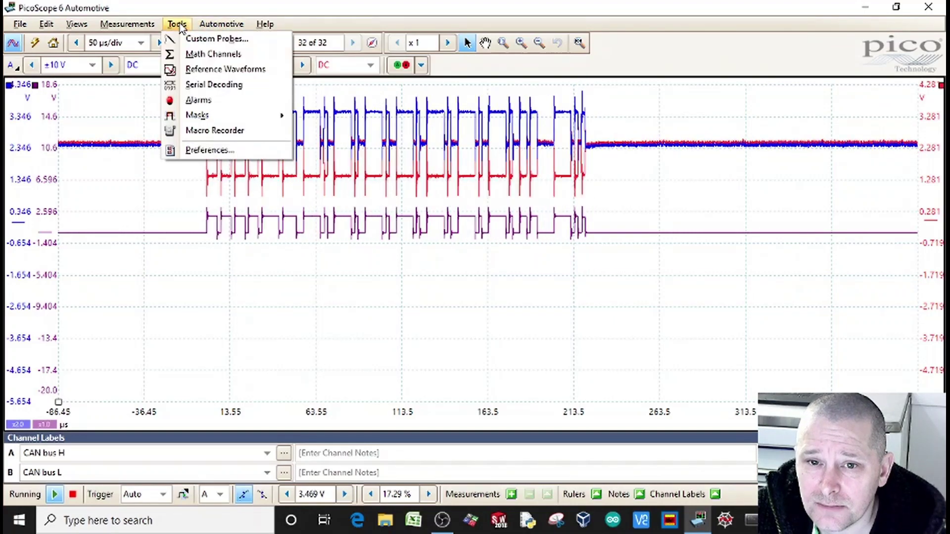
click(205, 87)
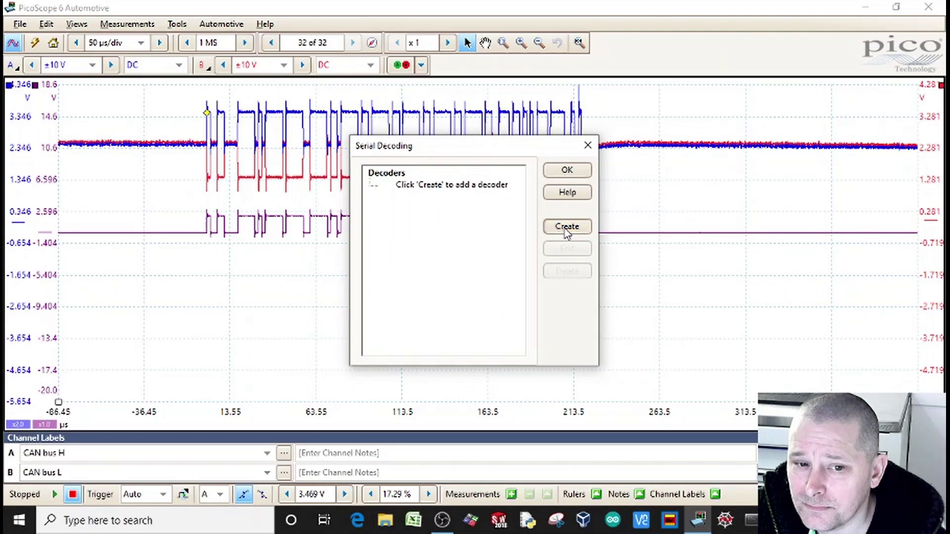
click(567, 226)
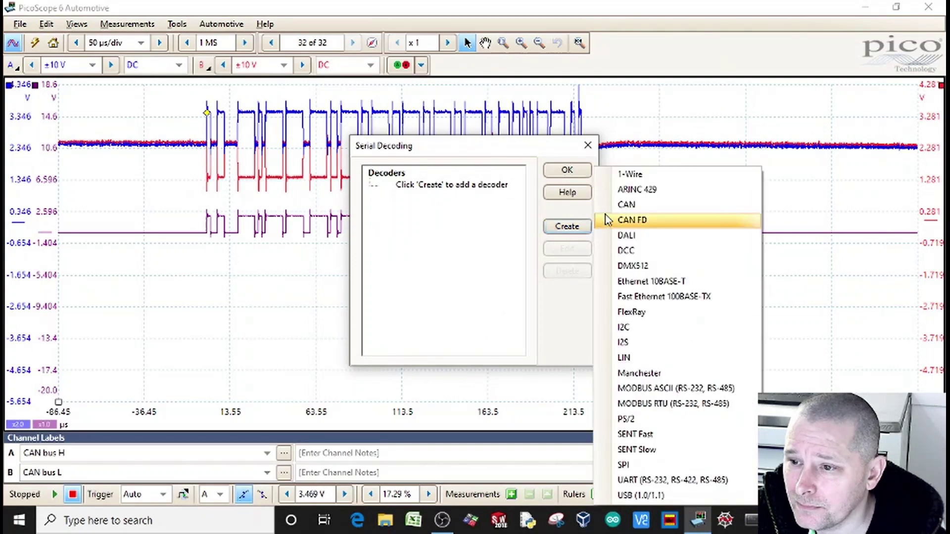
click(622, 208)
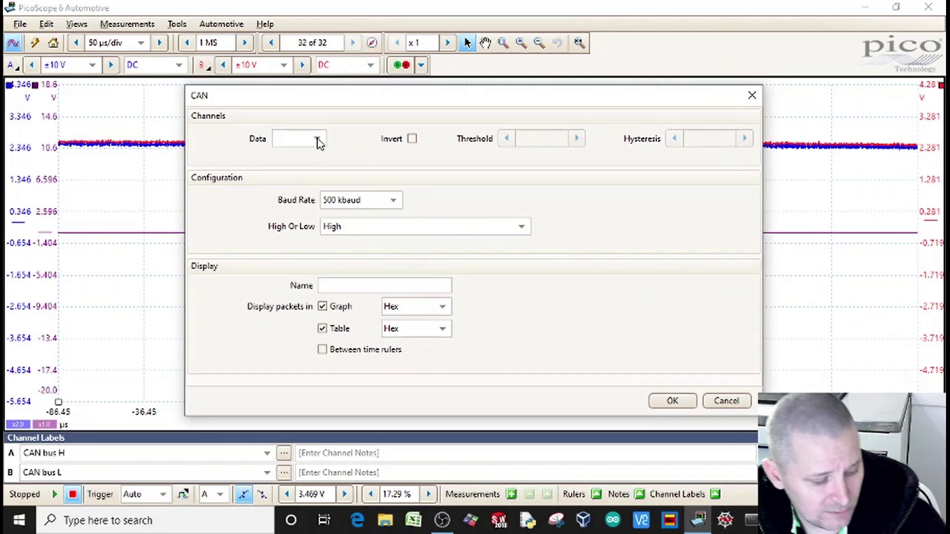
click(319, 143)
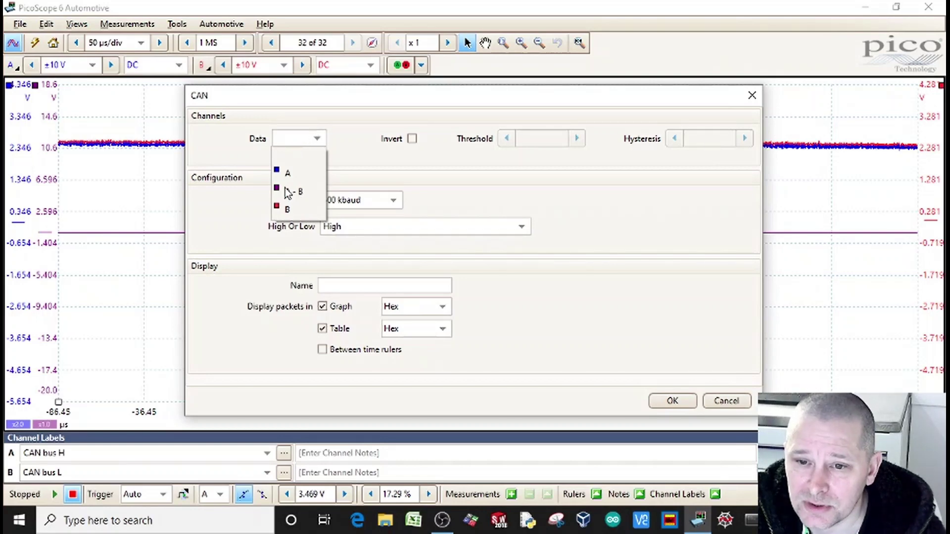
click(288, 194)
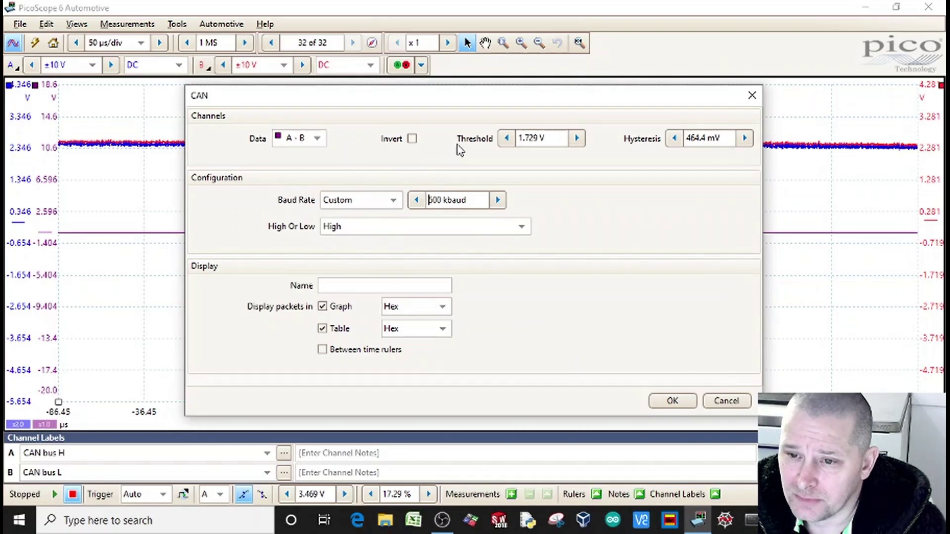
Apply the CAN decoder, resume live capture, and resize the decoded packet table.
click(672, 402)
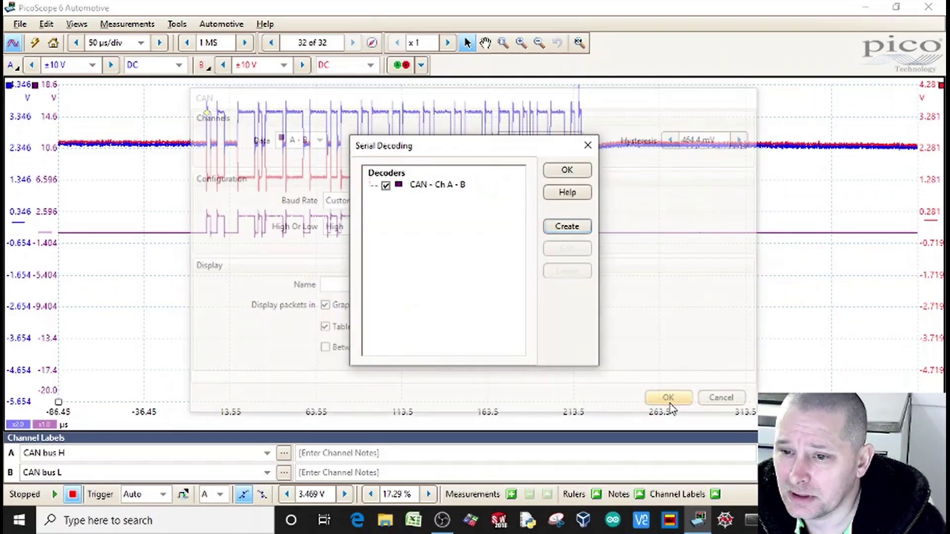
click(568, 172)
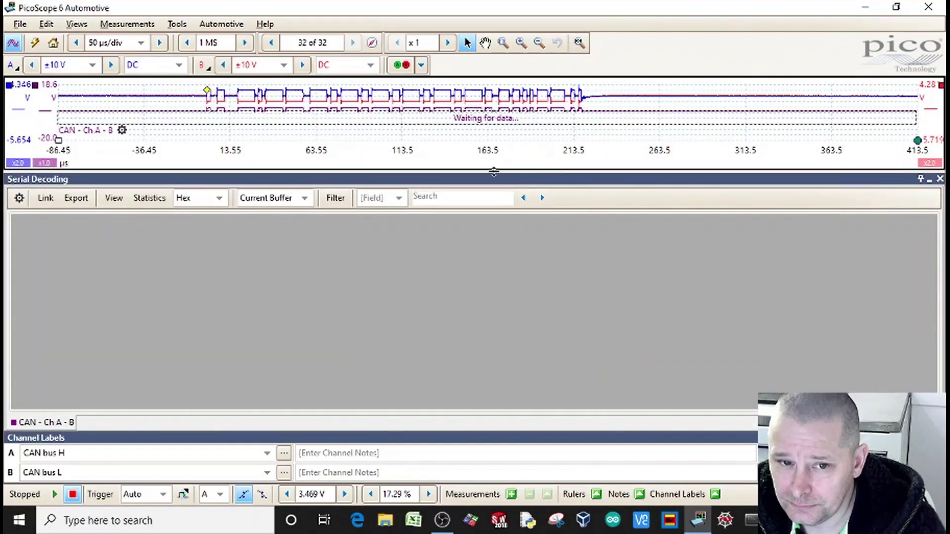
click(56, 495)
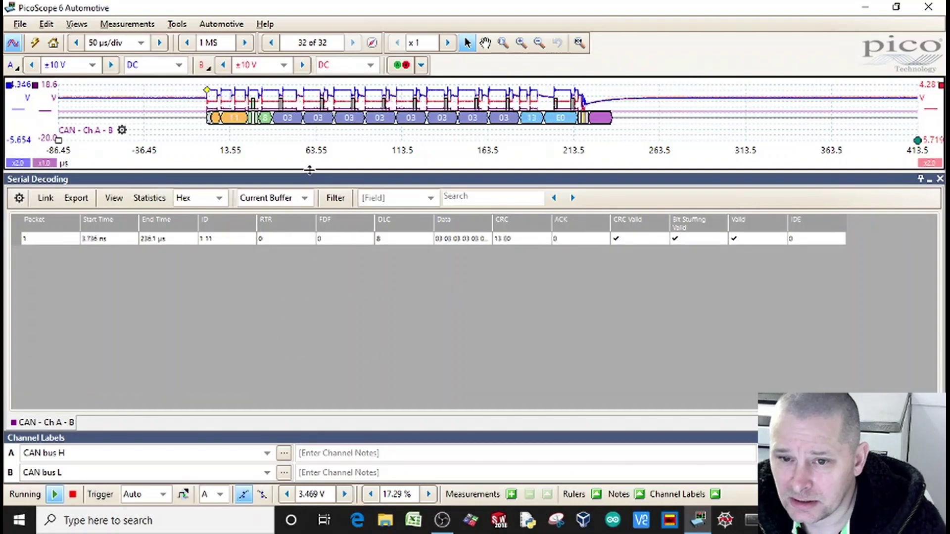
drag(313, 174, 305, 274)
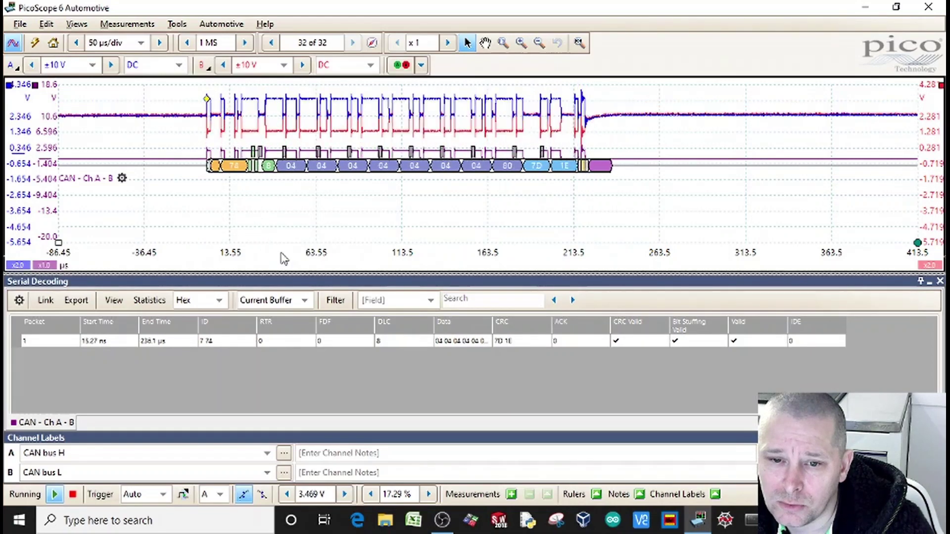
drag(285, 275, 291, 191)
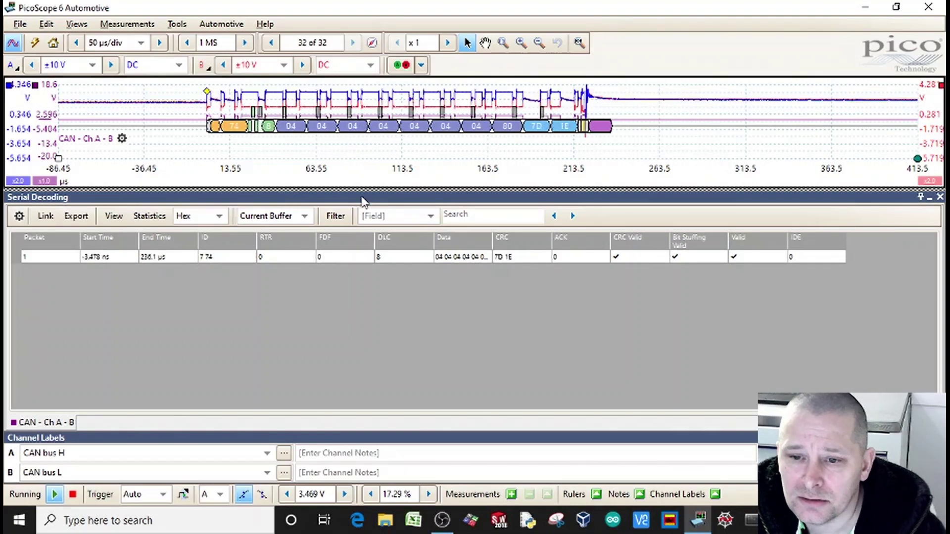
Switch the decoding table's buffer setting from Current Buffer to All Buffers.
click(306, 220)
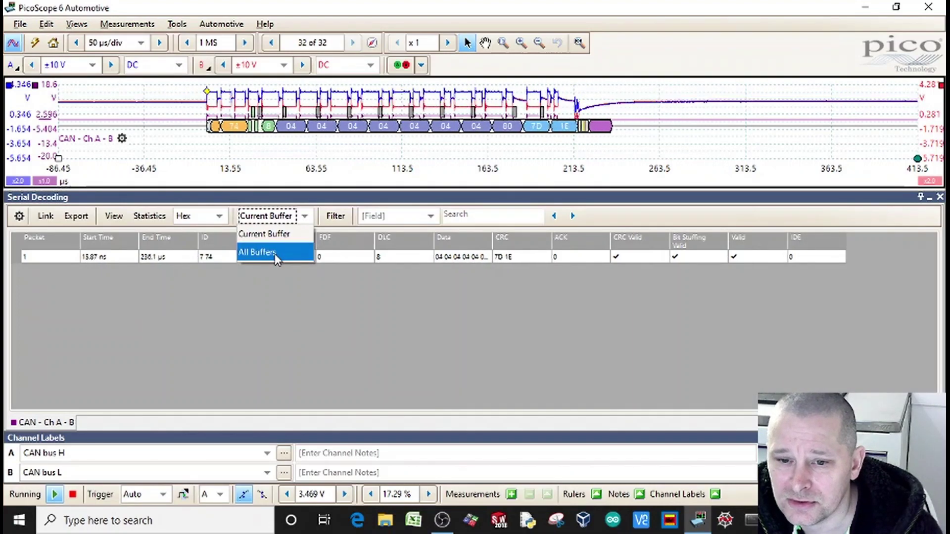
click(260, 254)
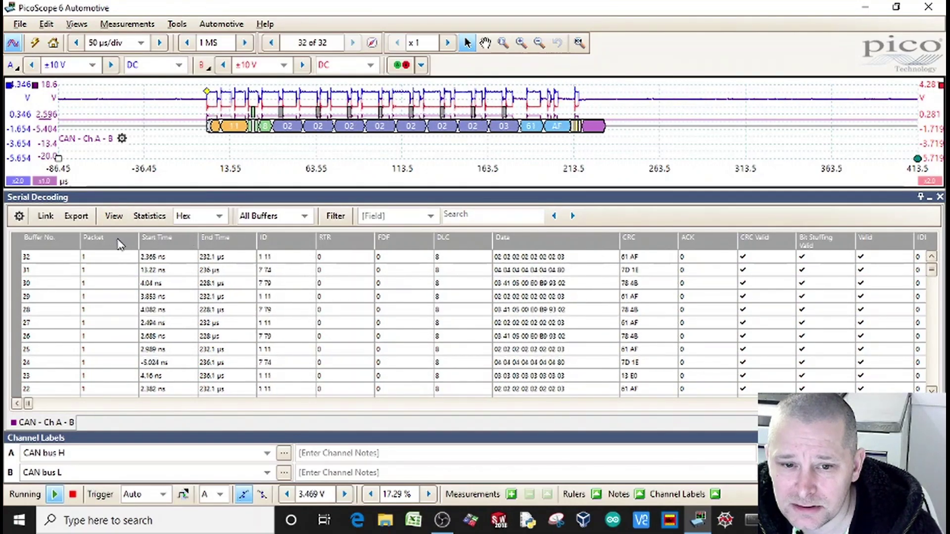
Hide the Buffer No., Packet, Start Time, End Time, RTR and IDE table columns.
click(113, 216)
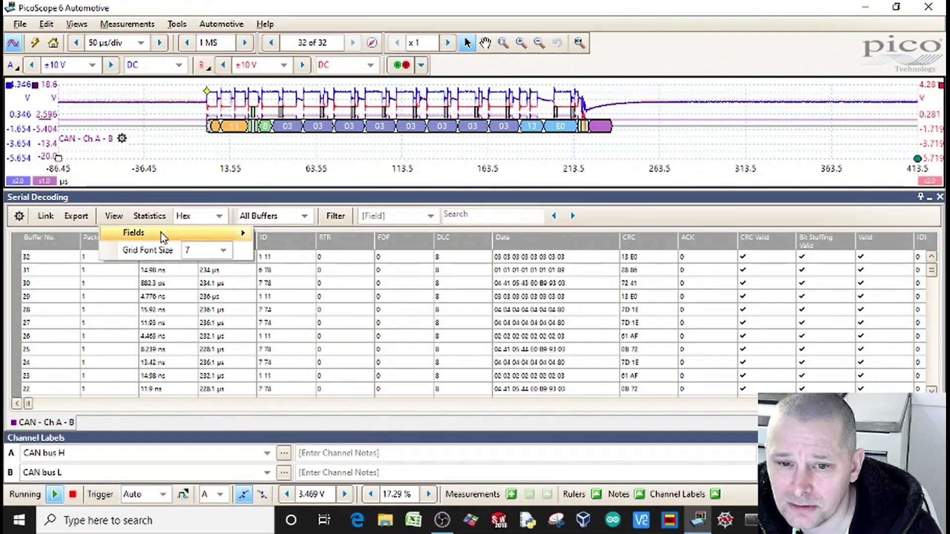
mouse_move(178, 233)
click(265, 236)
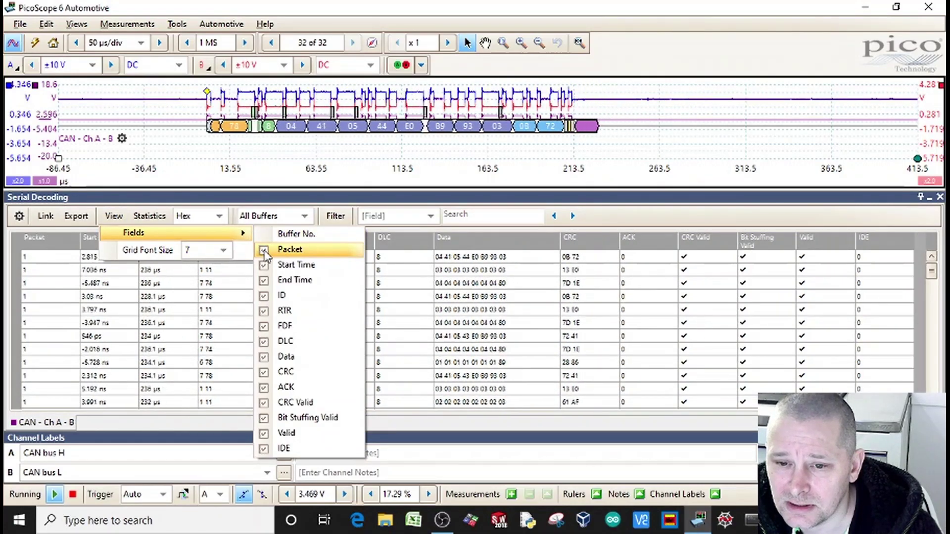
click(264, 251)
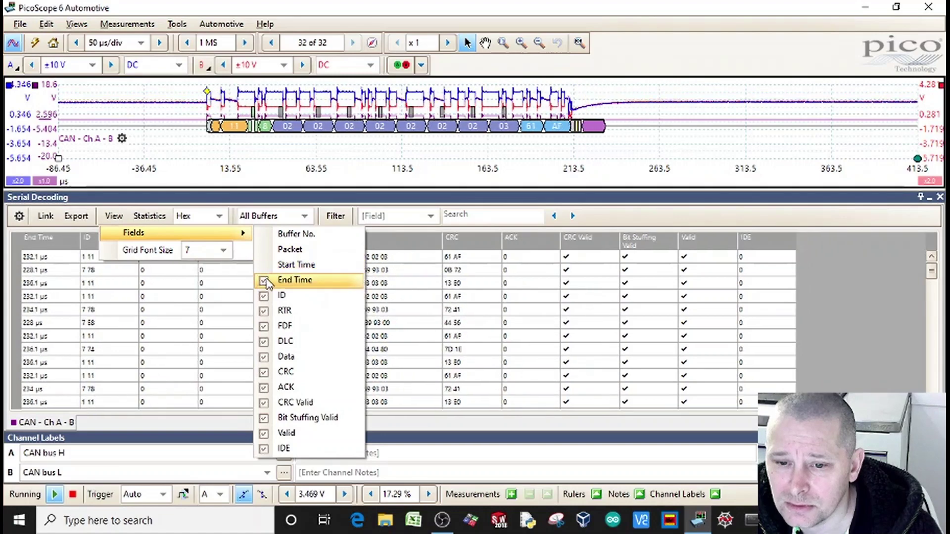
click(265, 281)
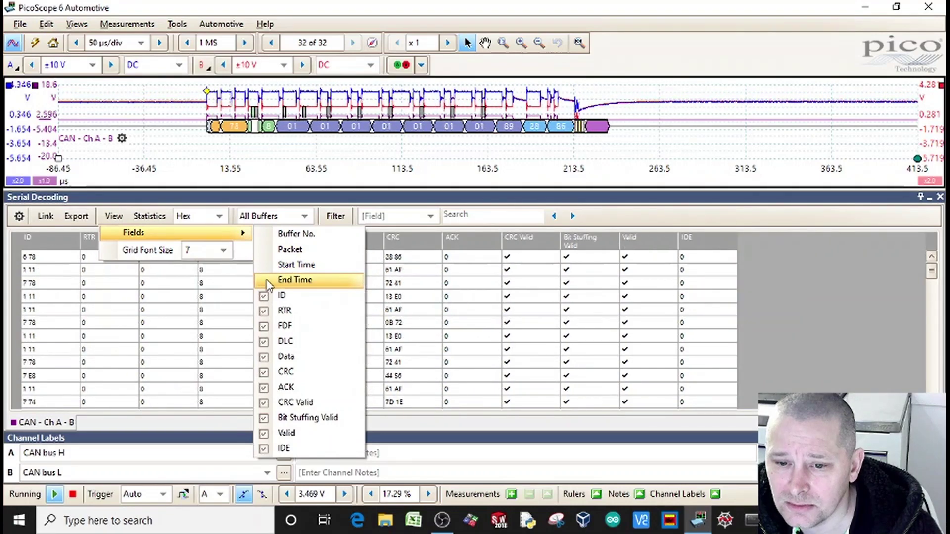
click(265, 311)
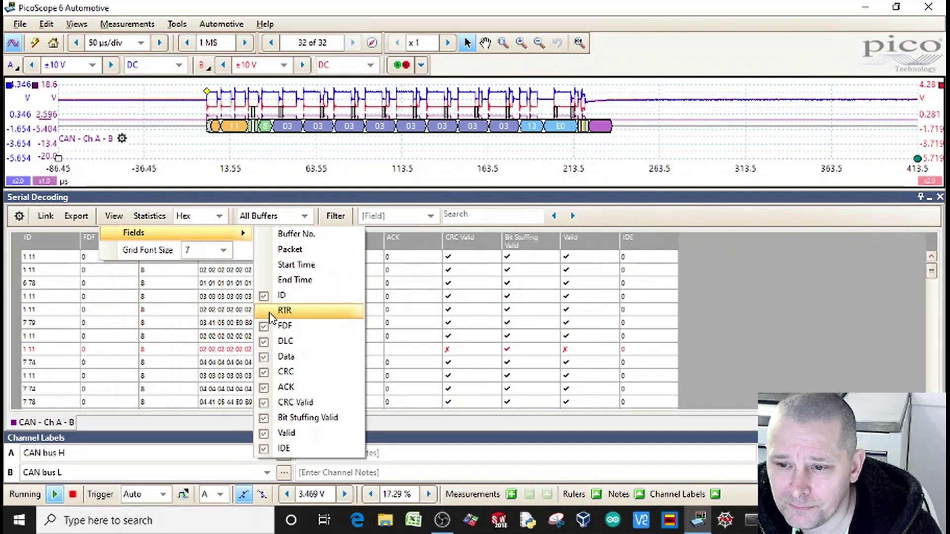
click(277, 449)
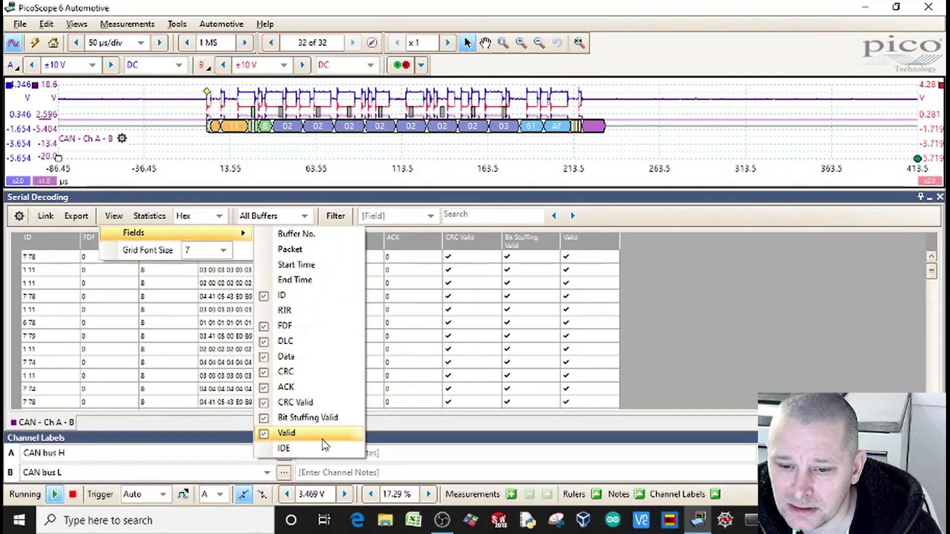
click(650, 355)
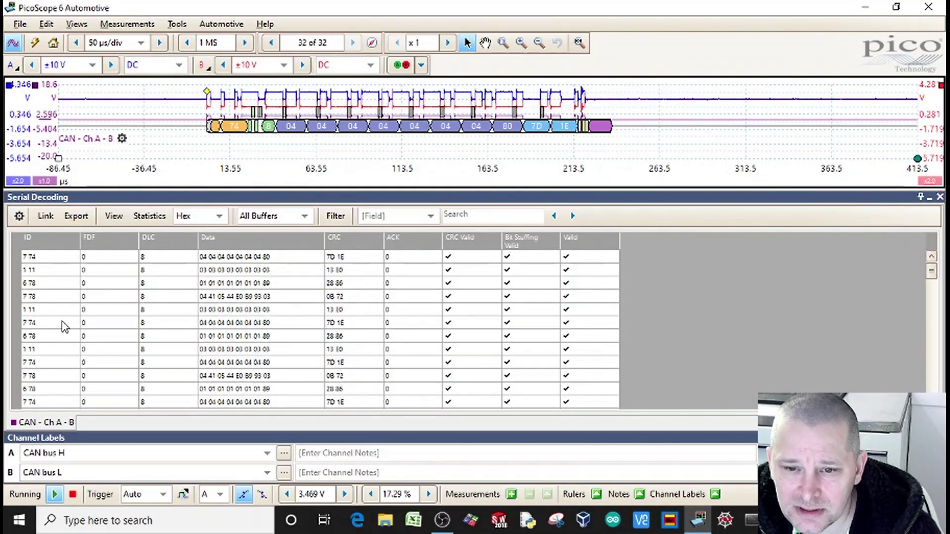
Turn on decoding-table column filtering, then stop and restart the live capture.
click(344, 222)
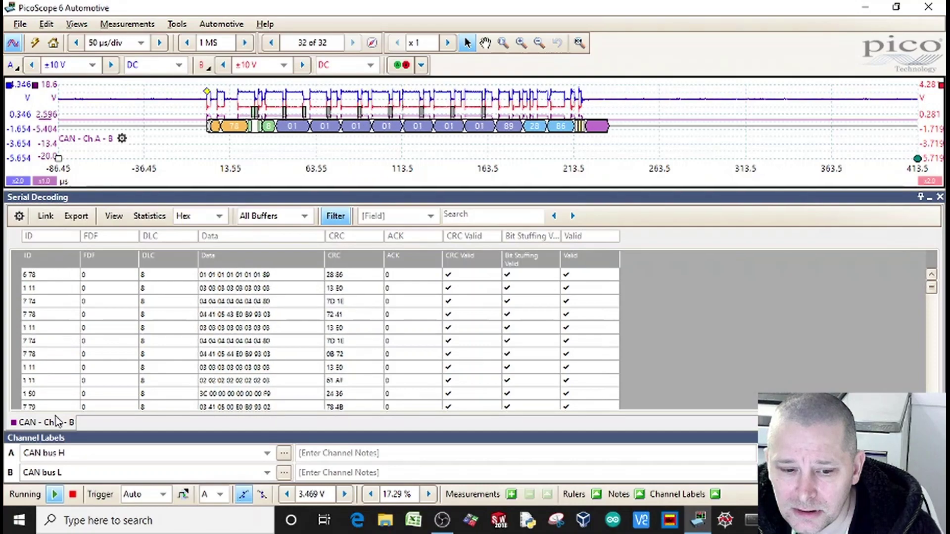
click(72, 495)
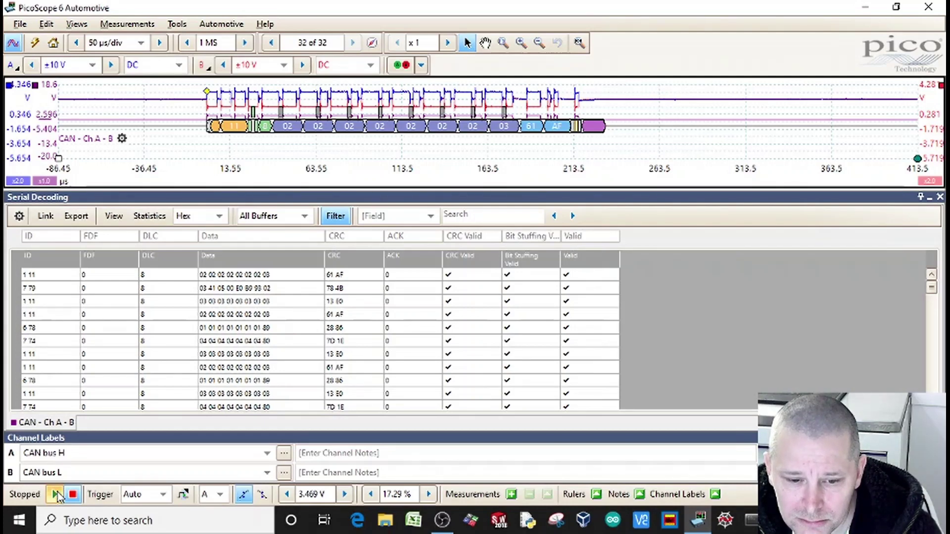
click(56, 496)
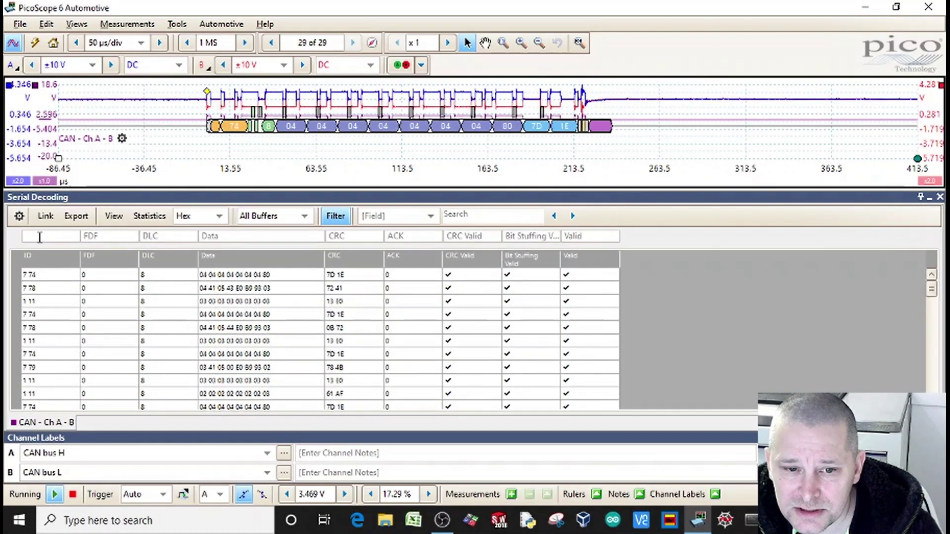
text(111)
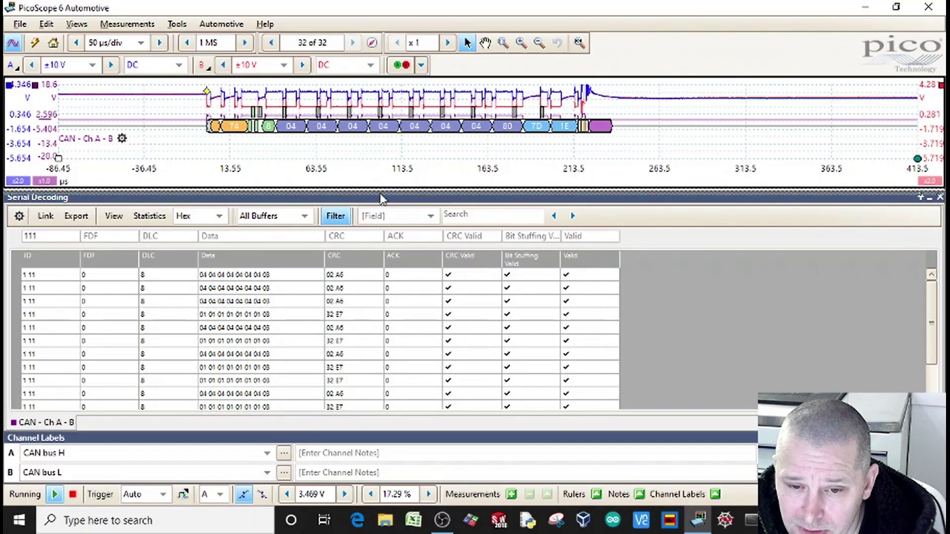
Toggle packet filtering off and on, and enlarge the waveform view to full height.
drag(380, 189, 392, 257)
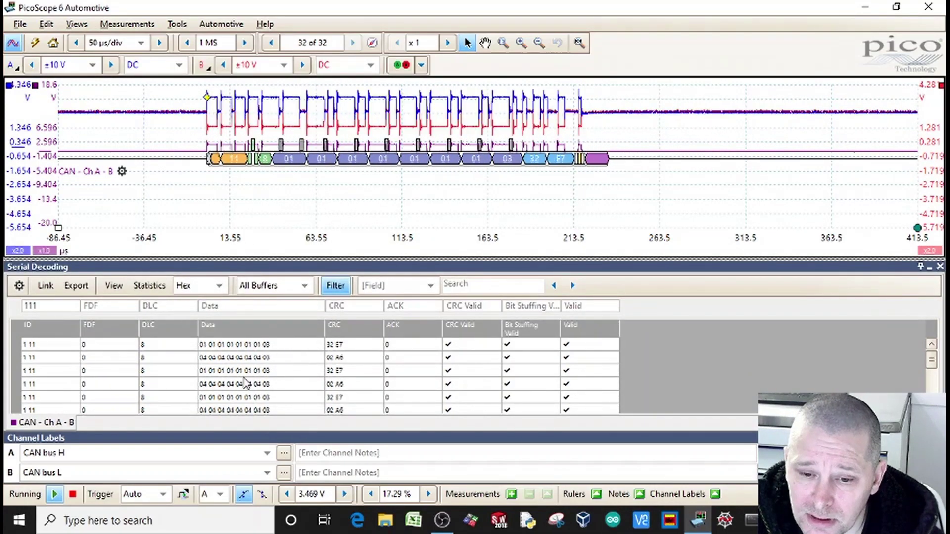
drag(319, 258, 312, 207)
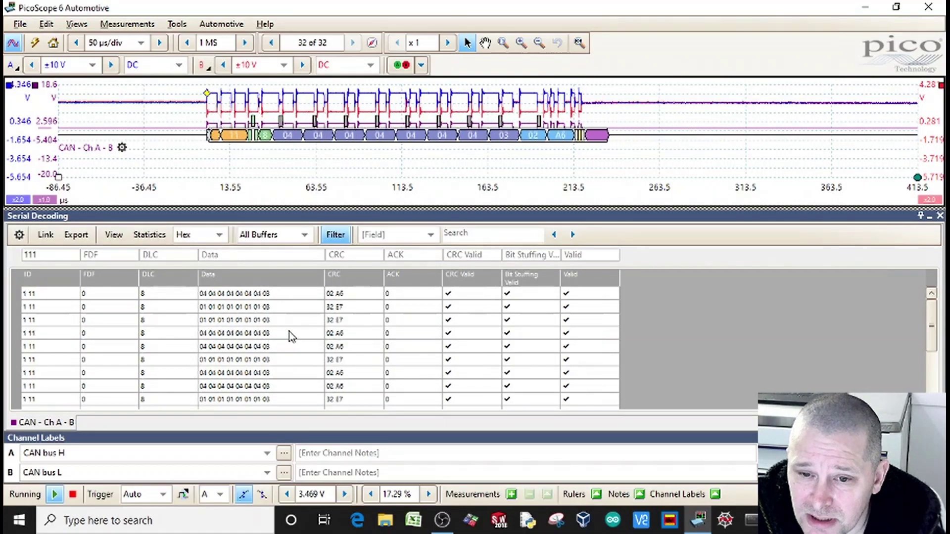
click(336, 236)
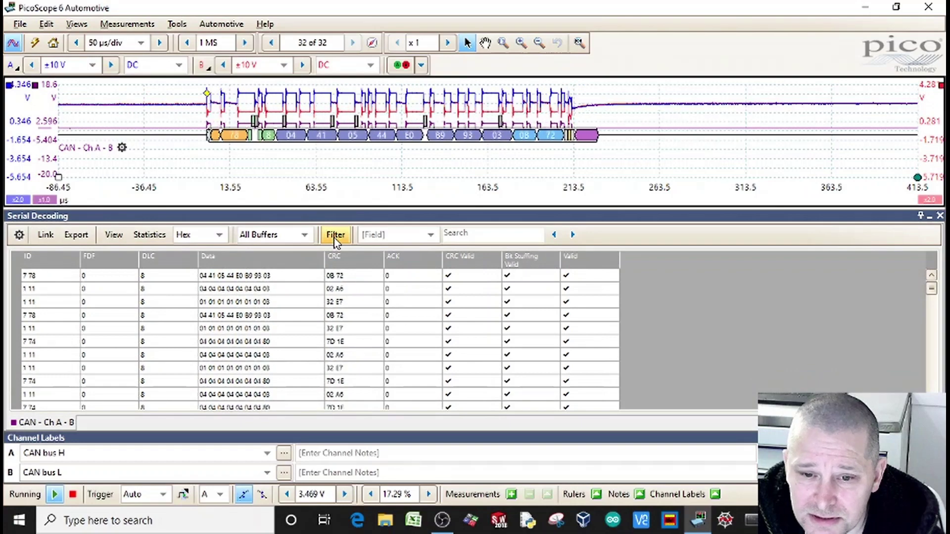
click(336, 237)
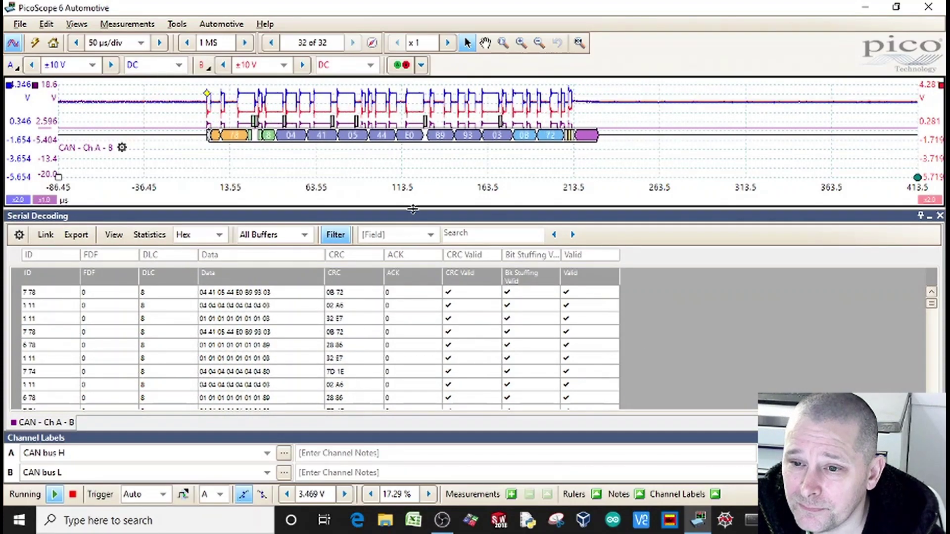
drag(414, 209, 412, 309)
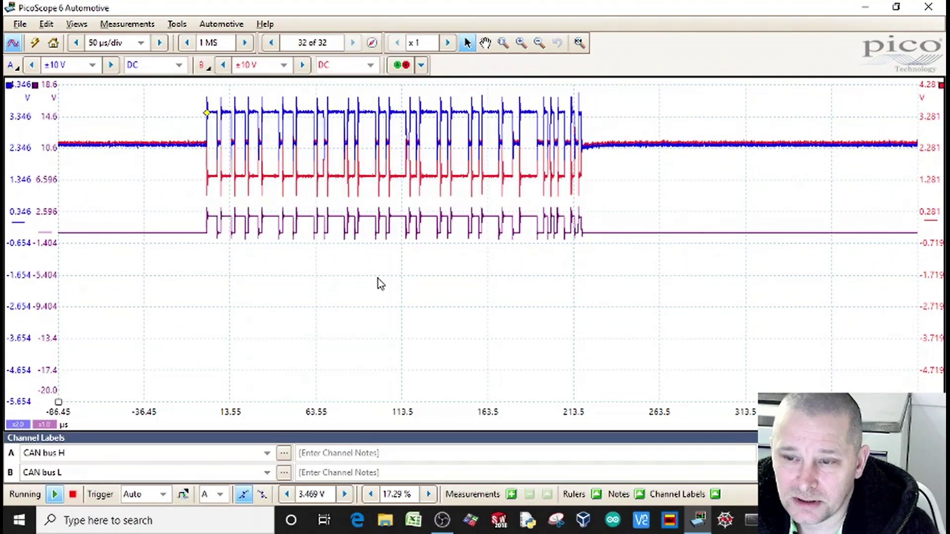
Lower the CAN-H and CAN-L offsets to overlap, and push the purple A−B trace below them.
drag(22, 257, 16, 263)
mouse_move(928, 148)
mouse_down()
mouse_move(927, 211)
mouse_move(928, 193)
mouse_up()
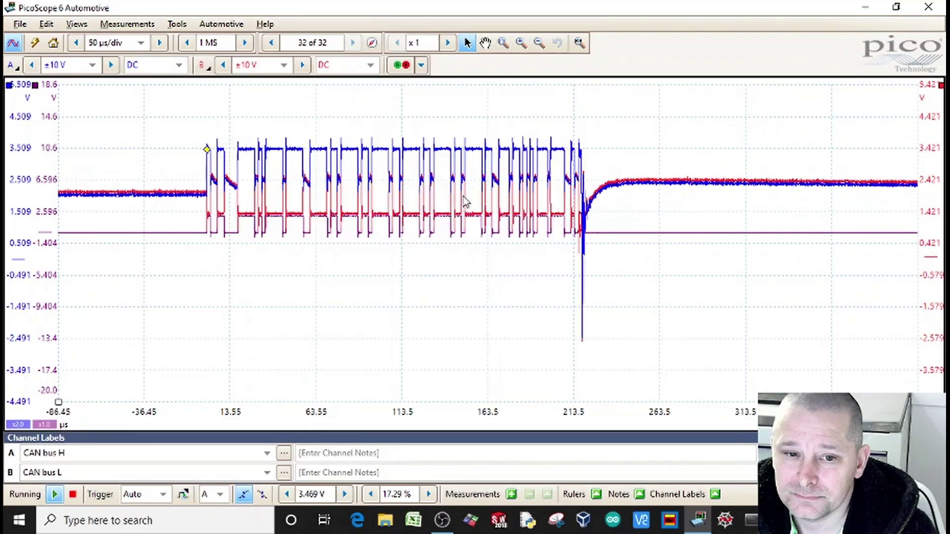
drag(53, 212, 48, 290)
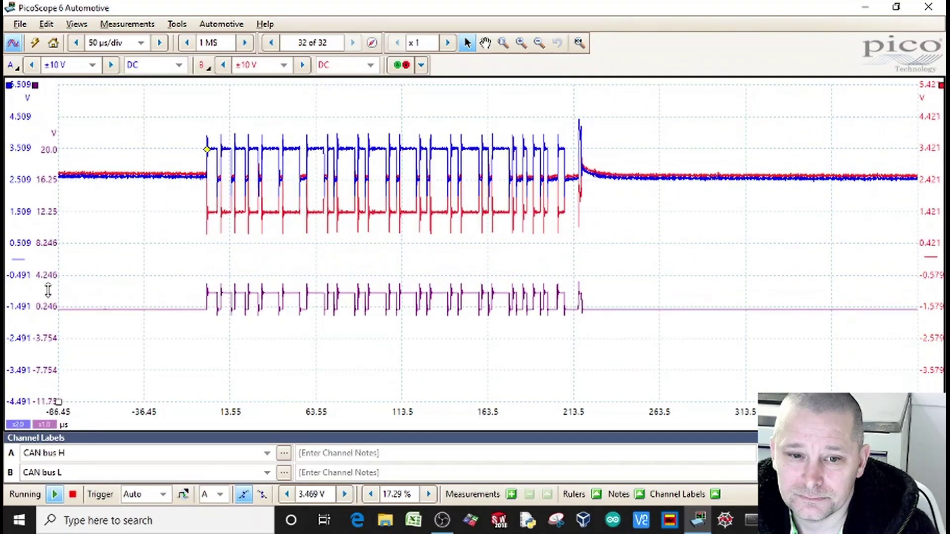
drag(933, 176, 934, 180)
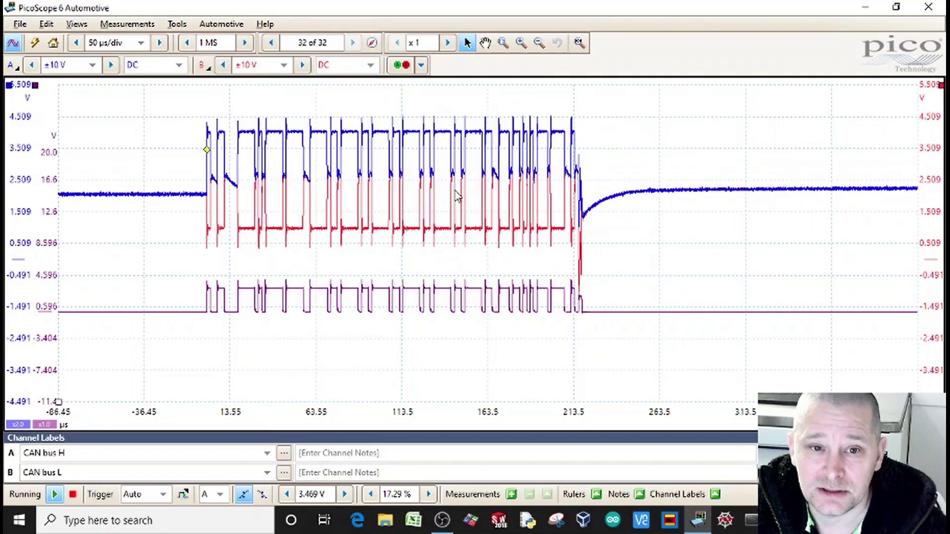
Drag a channel A voltage ruler onto the CAN-H pulse tops to read their high level.
drag(35, 85, 35, 134)
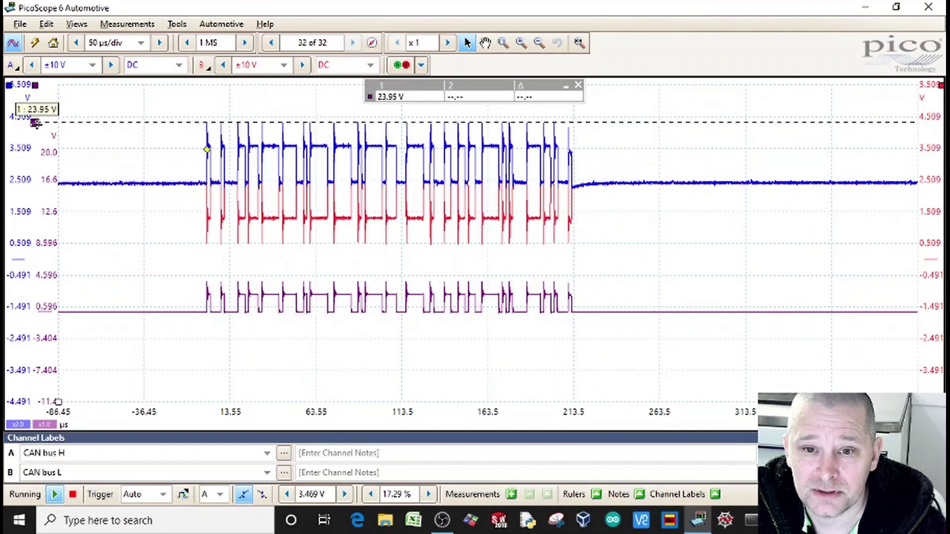